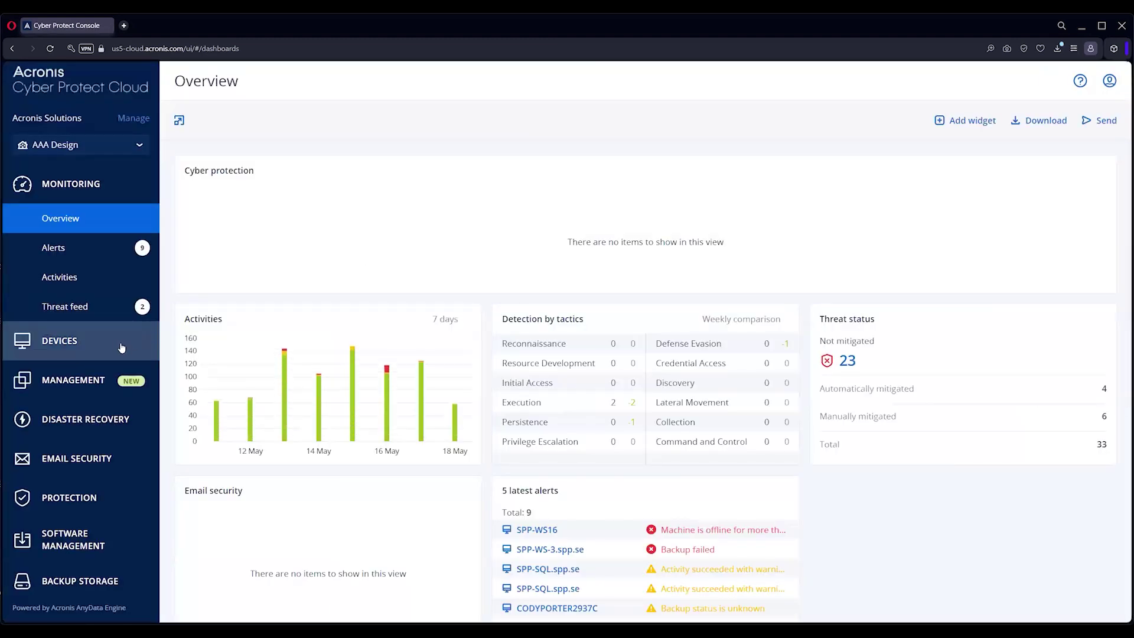
- Go to Devices > Microsoft 365 > Users > All users and select the first of the five mailboxes
left_click(86, 346)
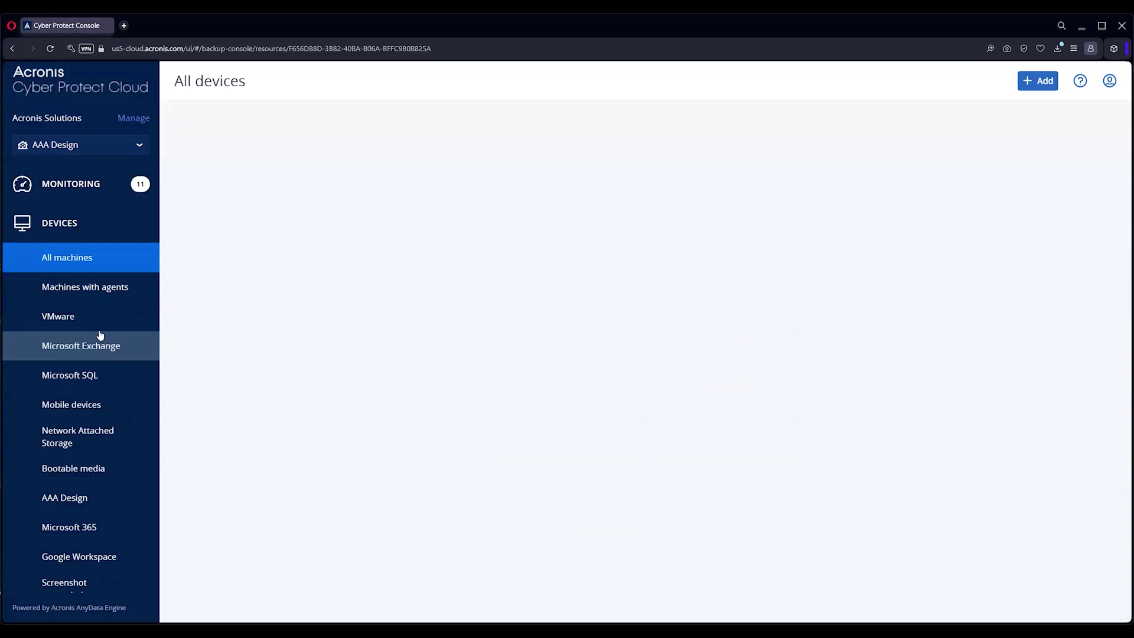
scroll(101, 335, "down", 2)
left_click(86, 451)
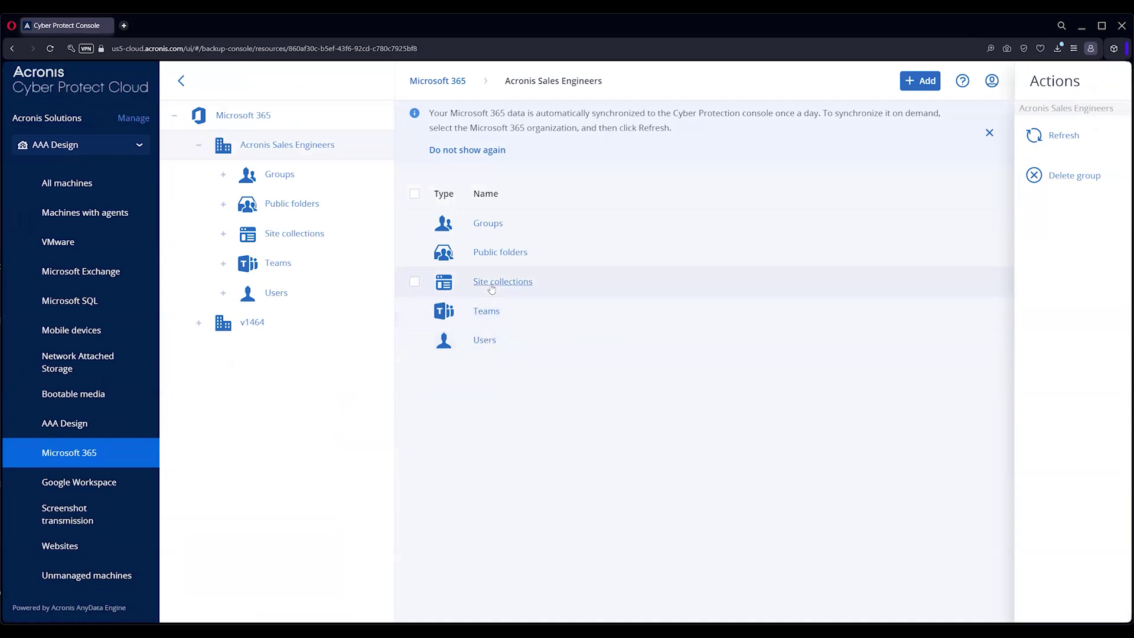
left_click(485, 342)
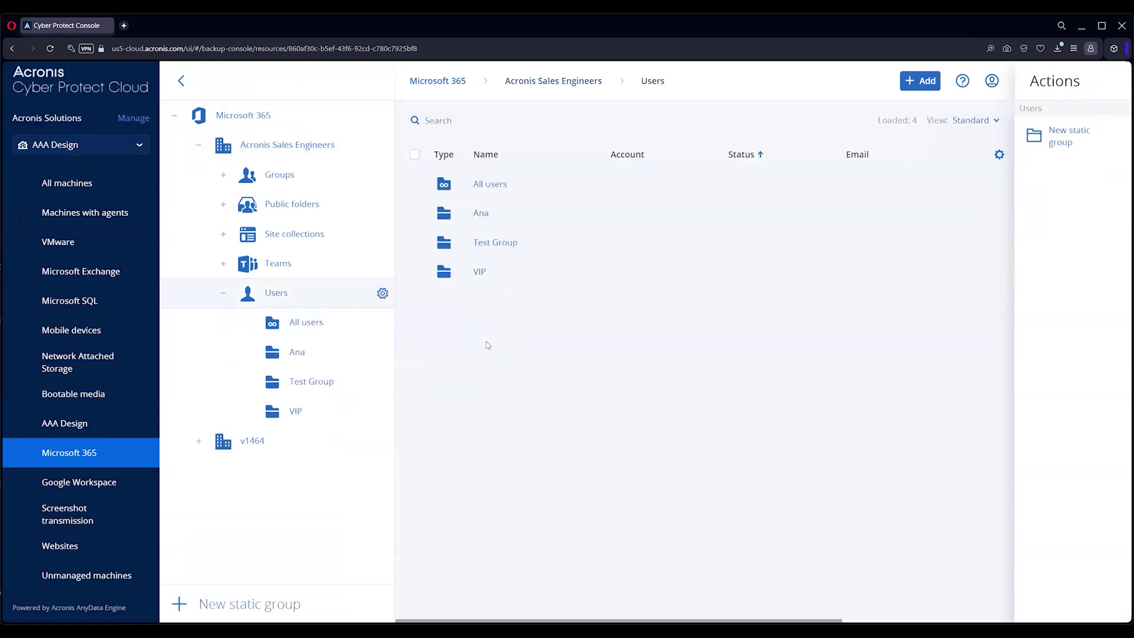
left_click(489, 187)
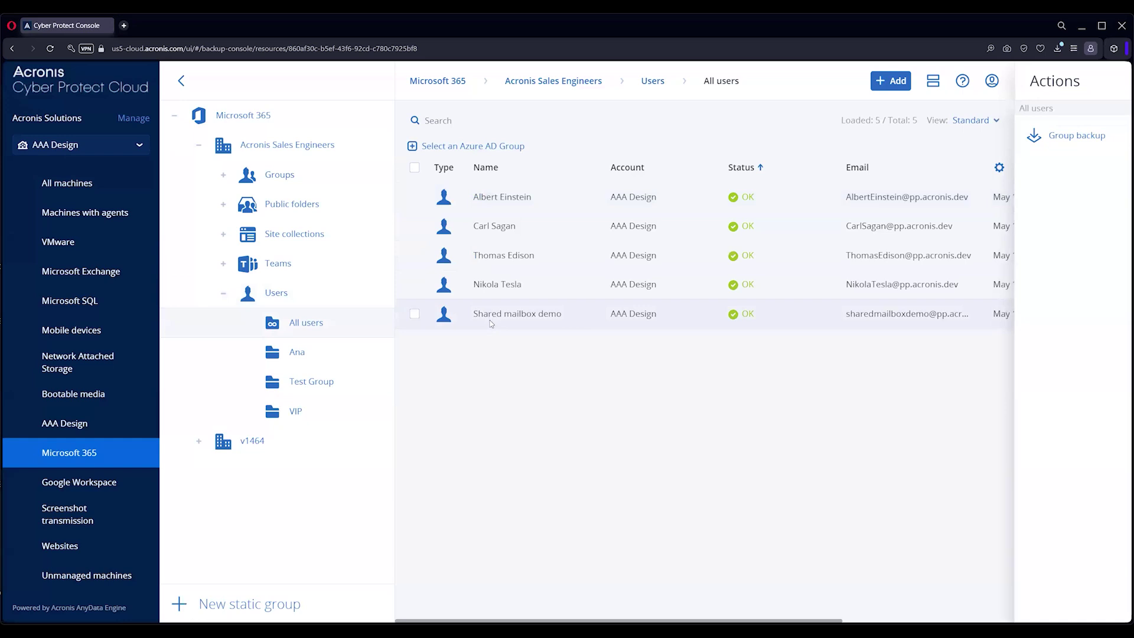
left_click(504, 203)
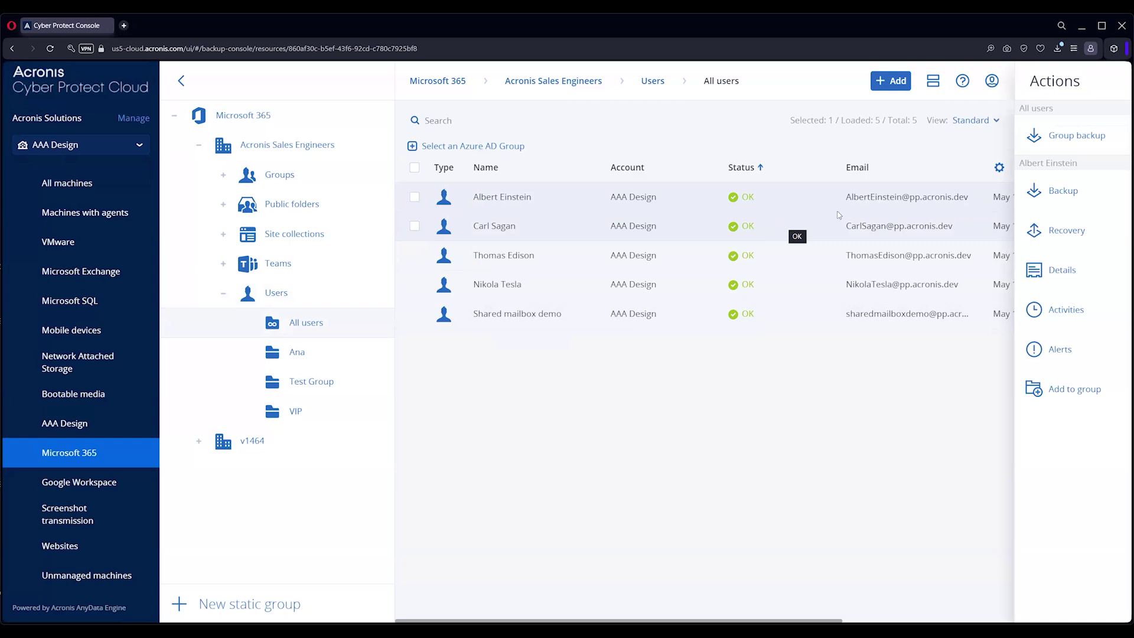
- Filter the first user's backups to Microsoft 365 mailboxes and show recovery choices for the 05:47 AM backup
left_click(1060, 231)
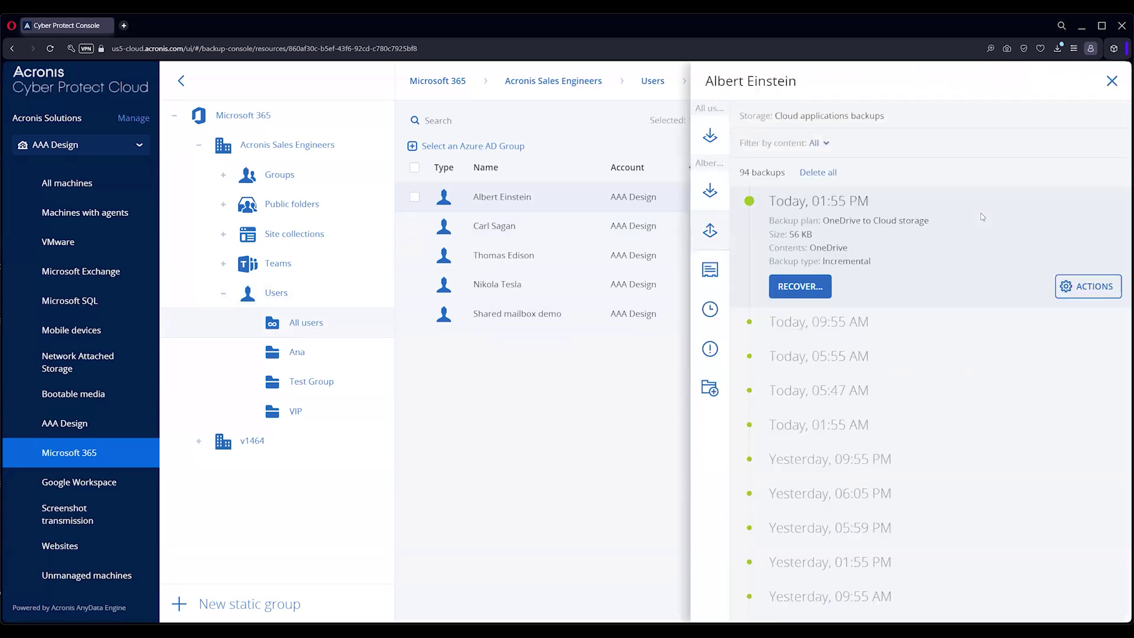
left_click(815, 287)
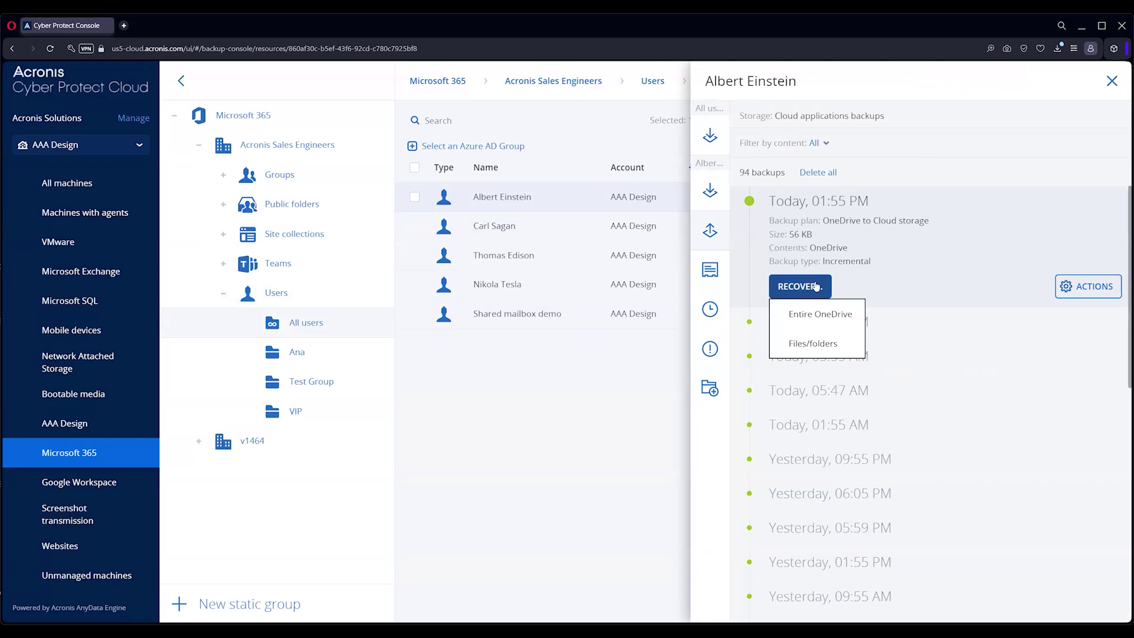
left_click(823, 146)
left_click(792, 223)
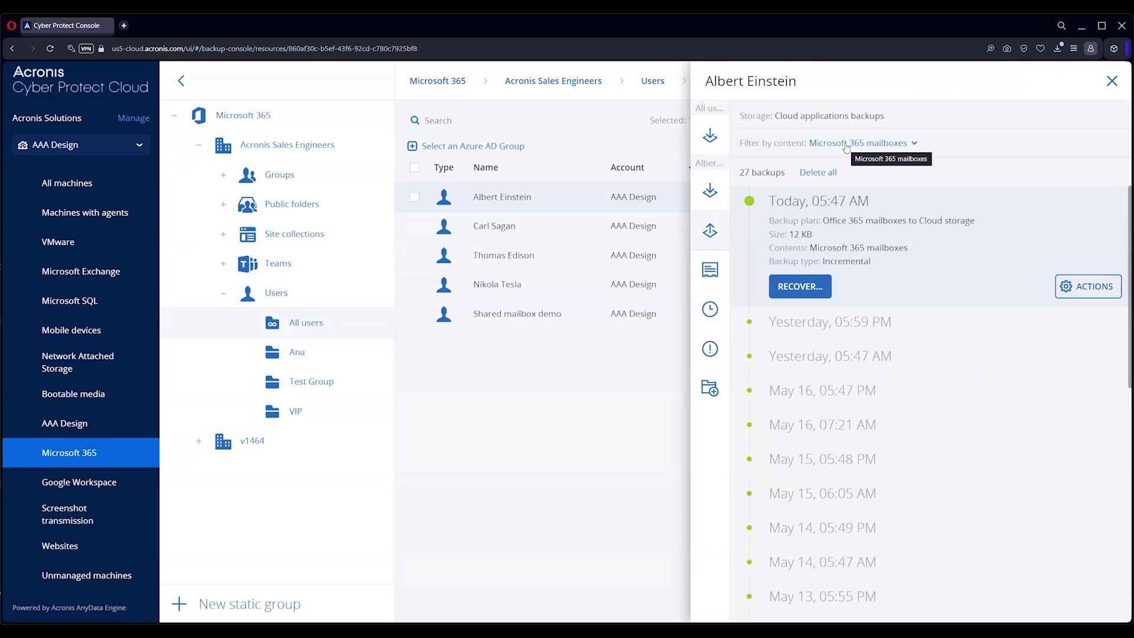
left_click(815, 281)
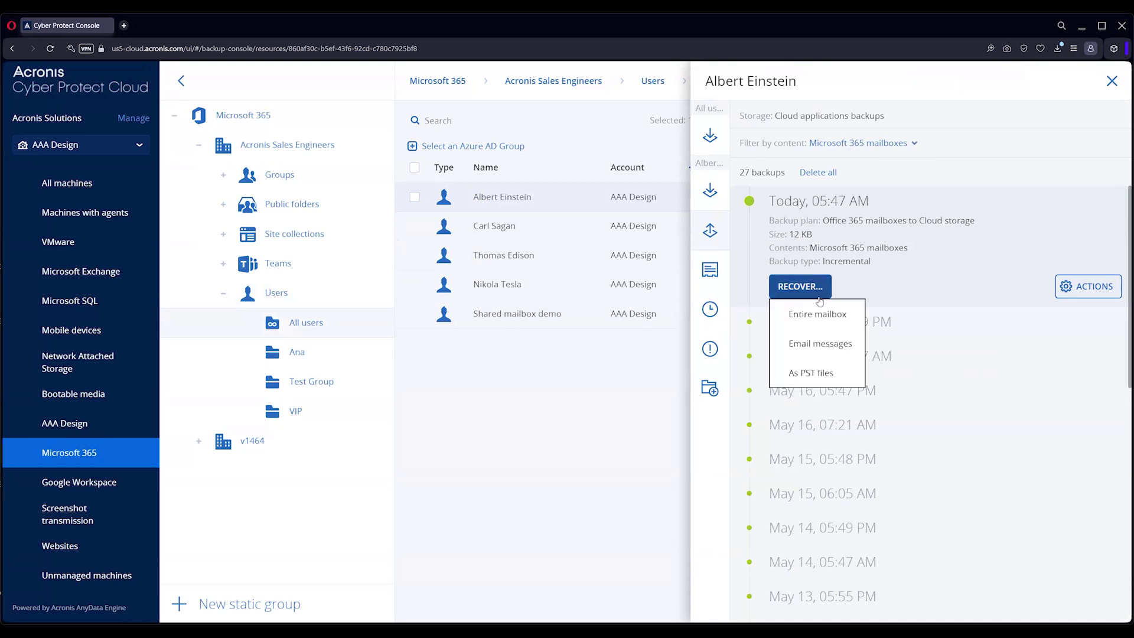
- Browse the 05:47 AM backup's email messages and open the May 08, 2024 'What to Read This May' newsletter
left_click(825, 345)
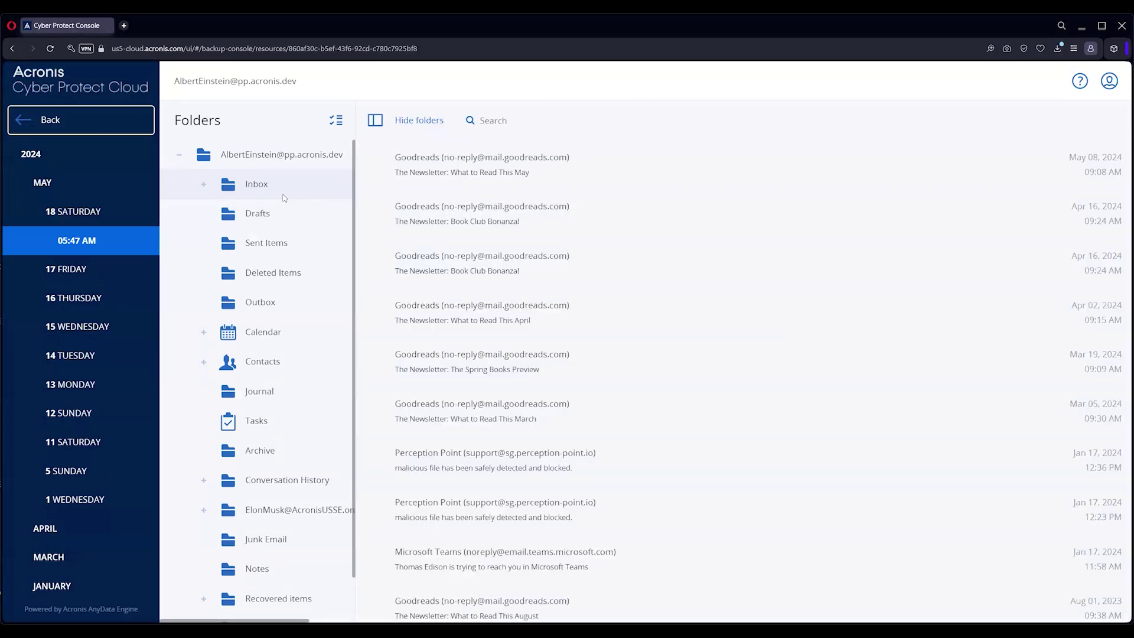
left_click(886, 168)
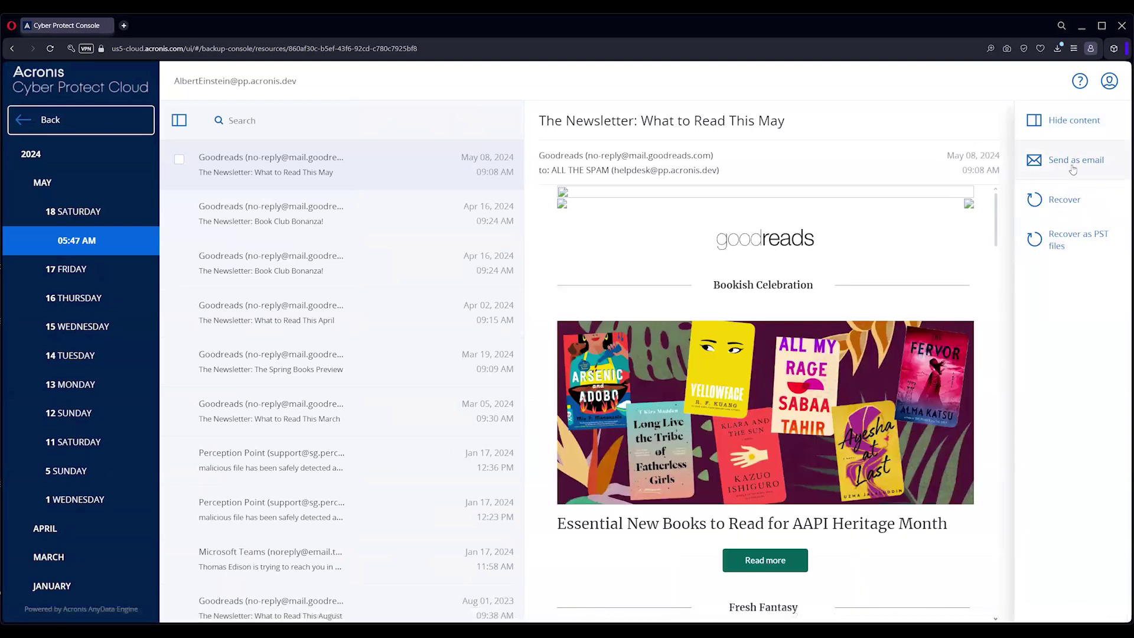
left_click(1073, 170)
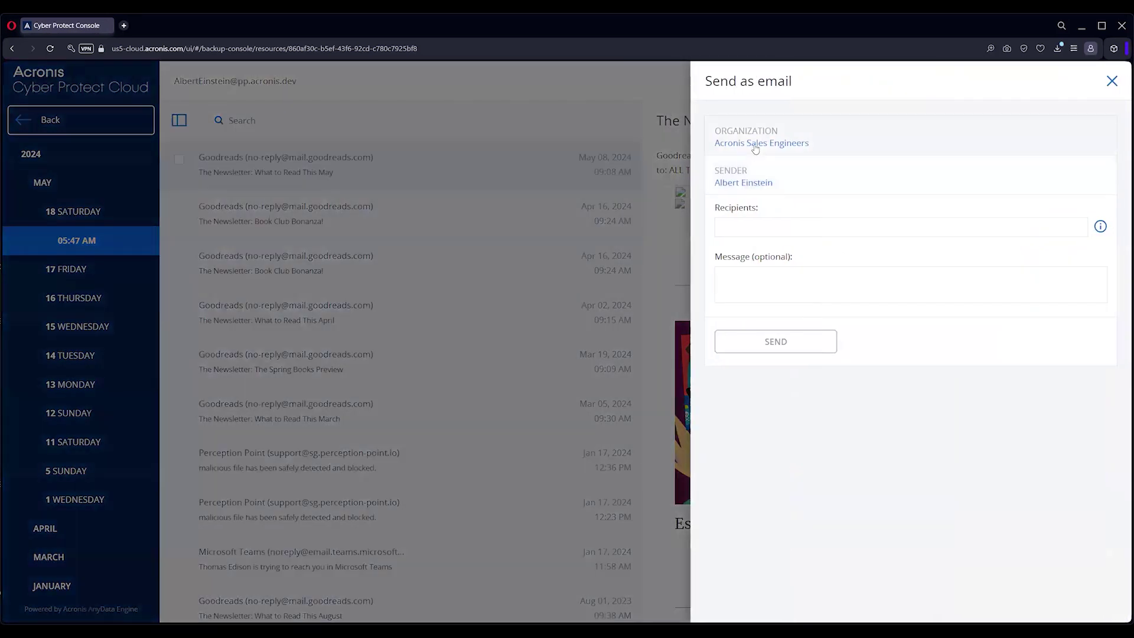
left_click(755, 144)
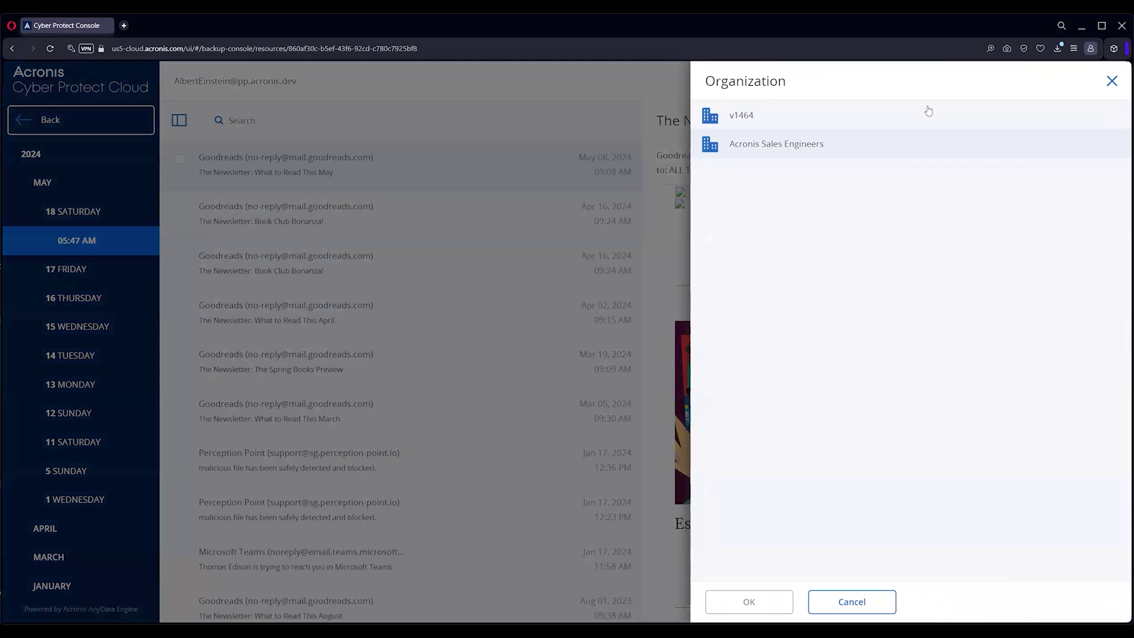
left_click(1111, 82)
left_click(746, 181)
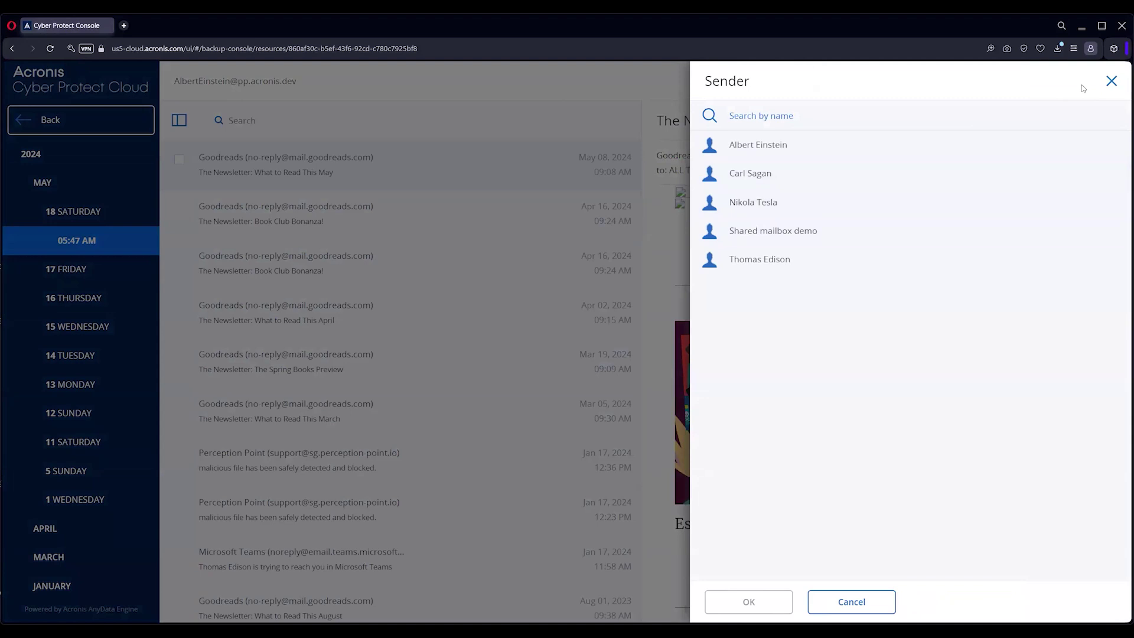
left_click(1109, 86)
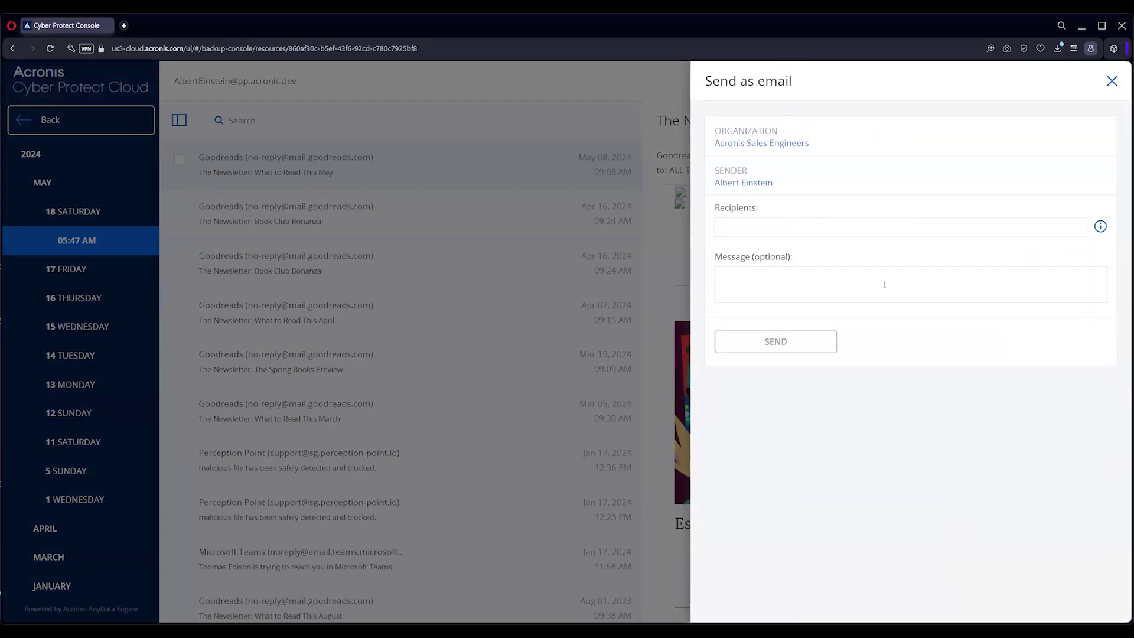
- Leave the send-as-email settings, review the Recover items path options, and close them without recovering
left_click(1111, 82)
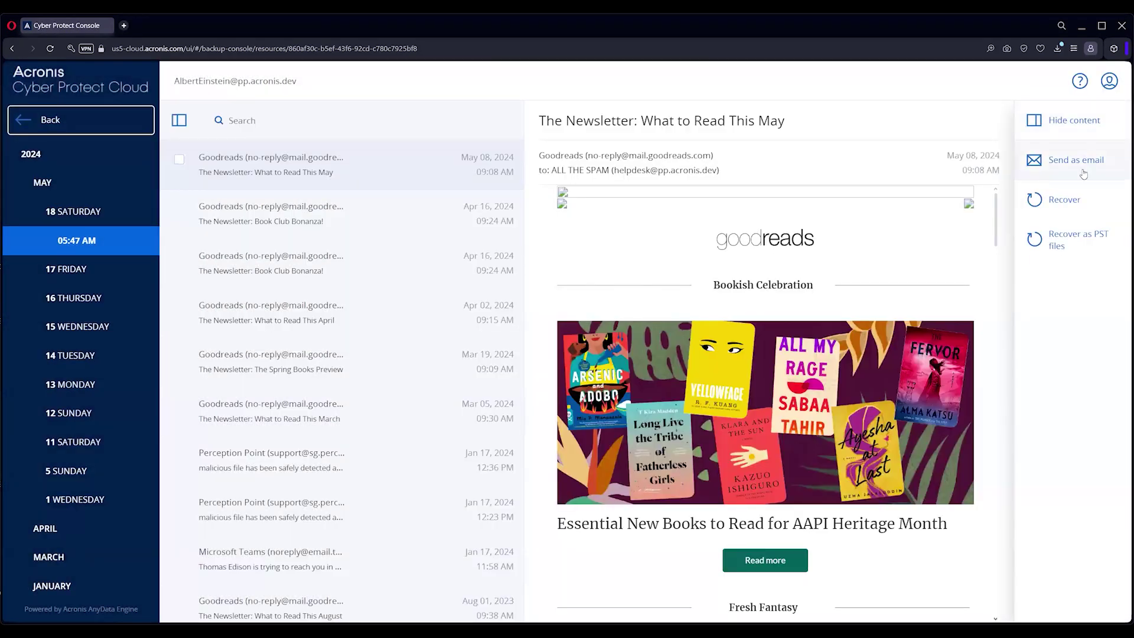
left_click(1063, 201)
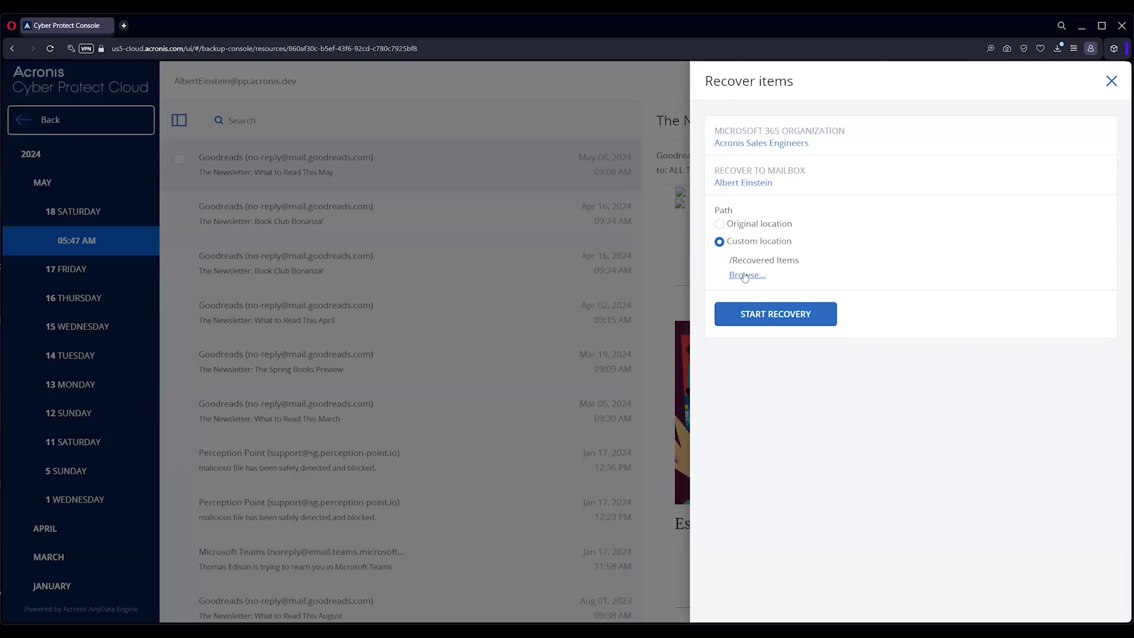
left_click(1113, 83)
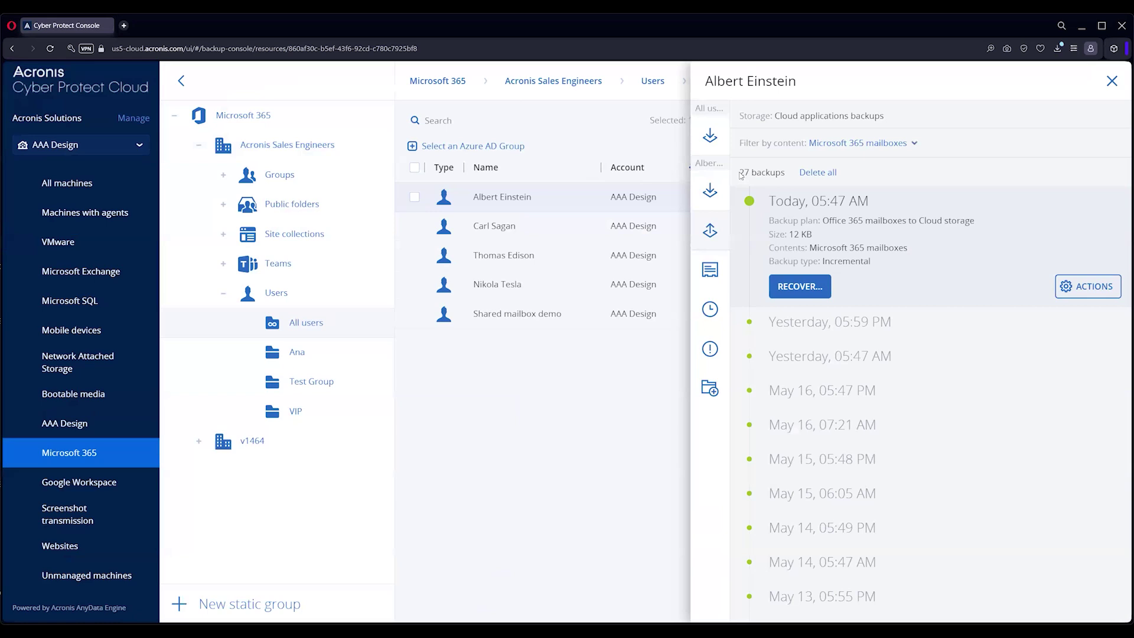
- Filter the user's backups to OneDrive, view the latest backup's recovery choices, then close the backup list
left_click(853, 143)
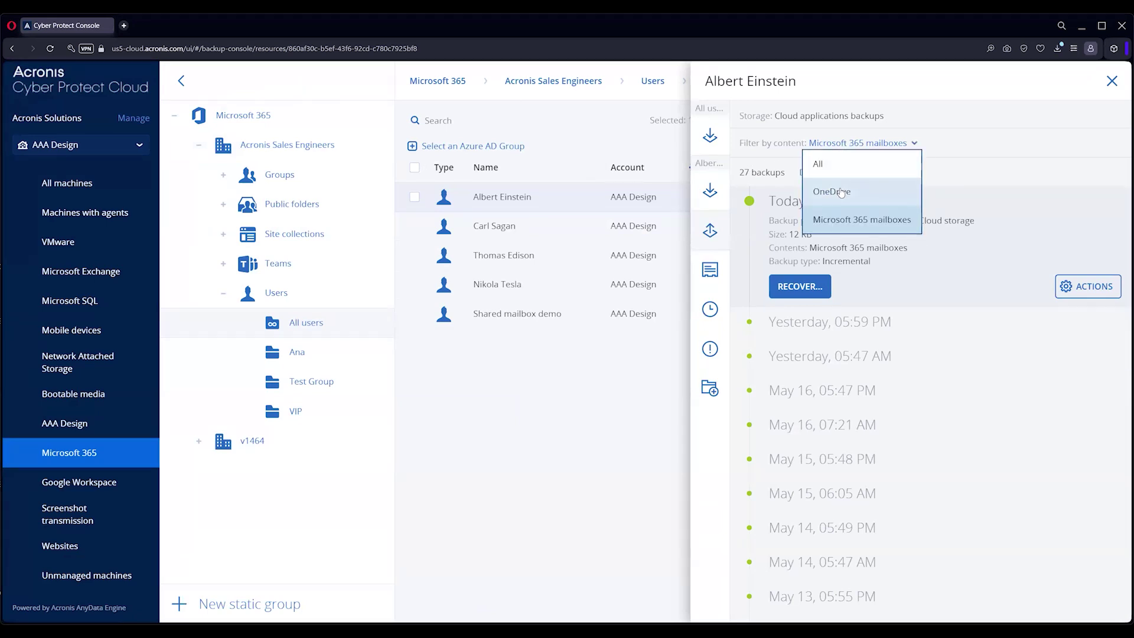
left_click(840, 189)
left_click(810, 286)
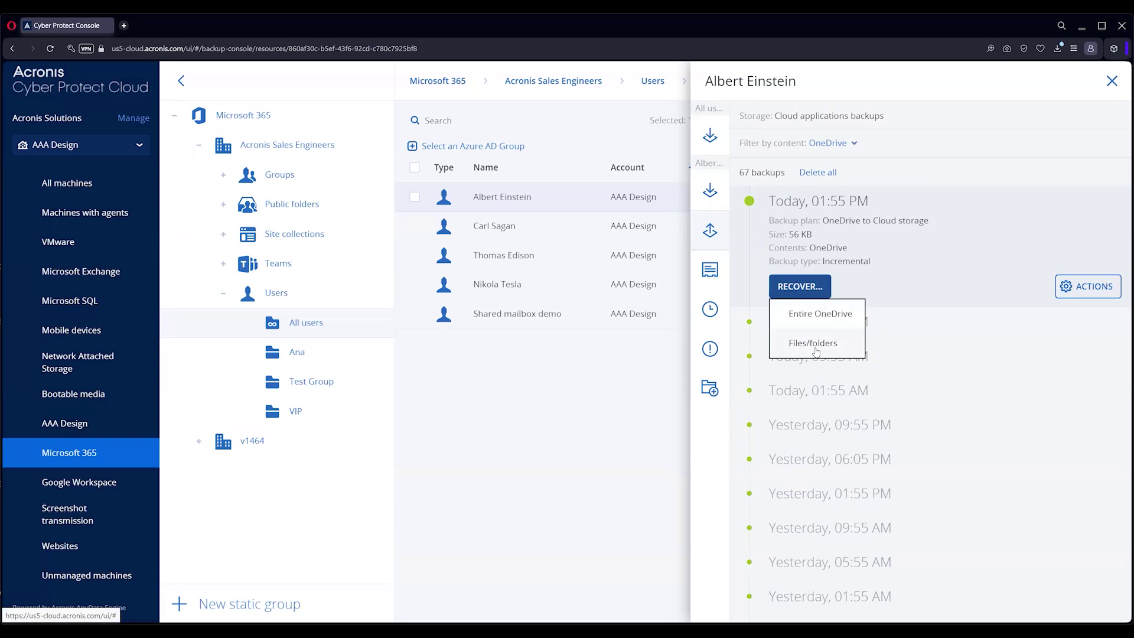
left_click(1112, 81)
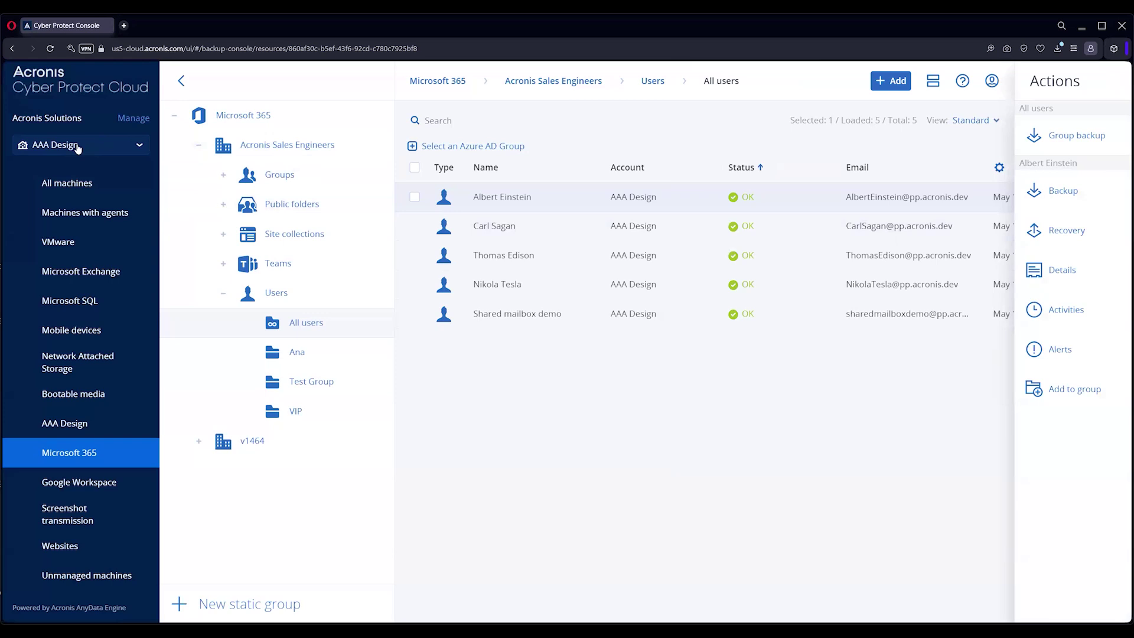
- Under Teams > All teams, view the Testing team's latest-backup recovery options, then close its list
left_click(273, 263)
double_click(504, 188)
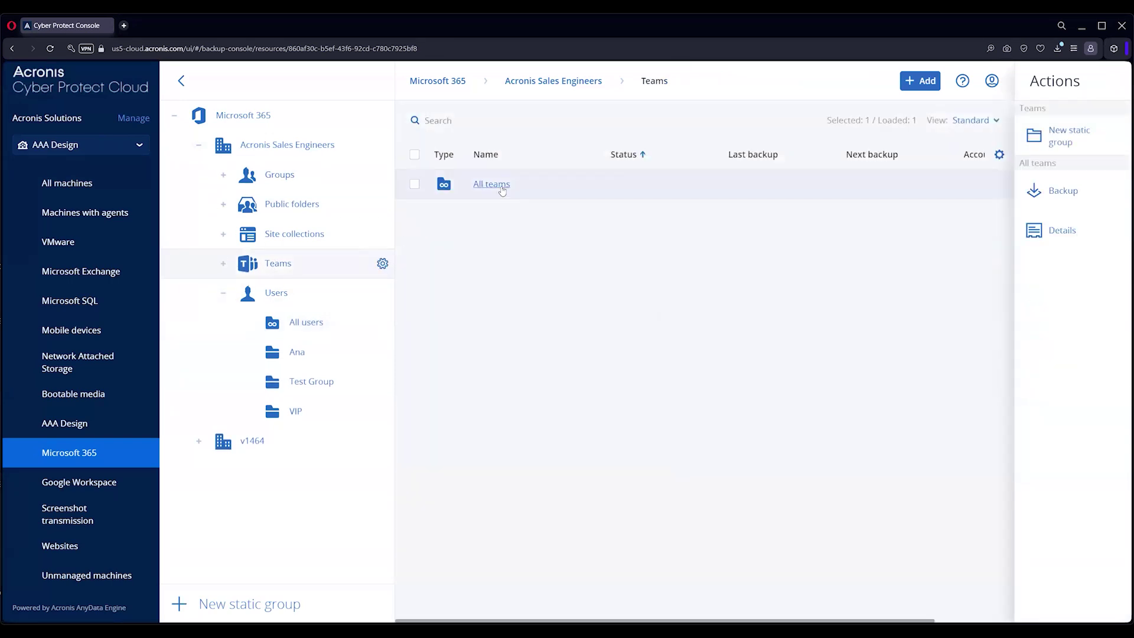
left_click(500, 216)
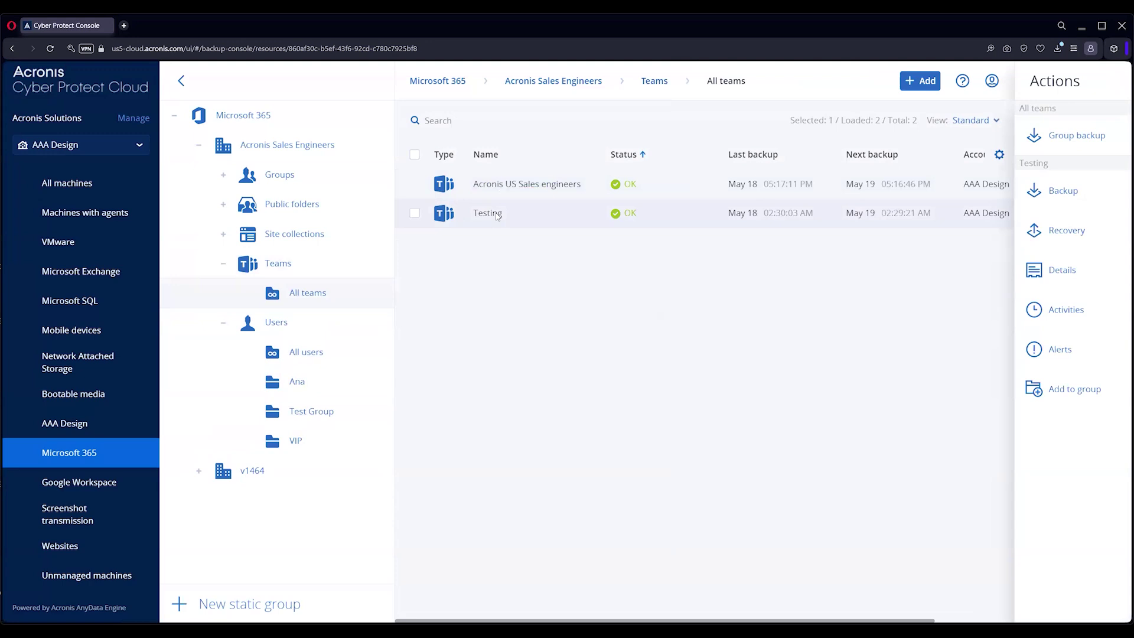
left_click(1077, 230)
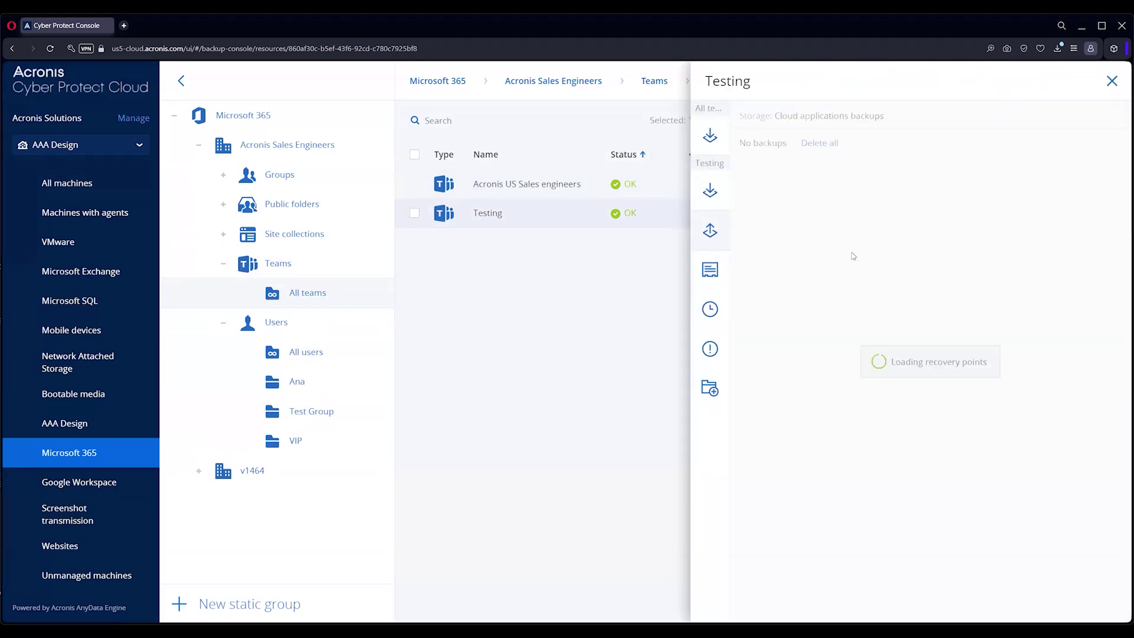
left_click(811, 268)
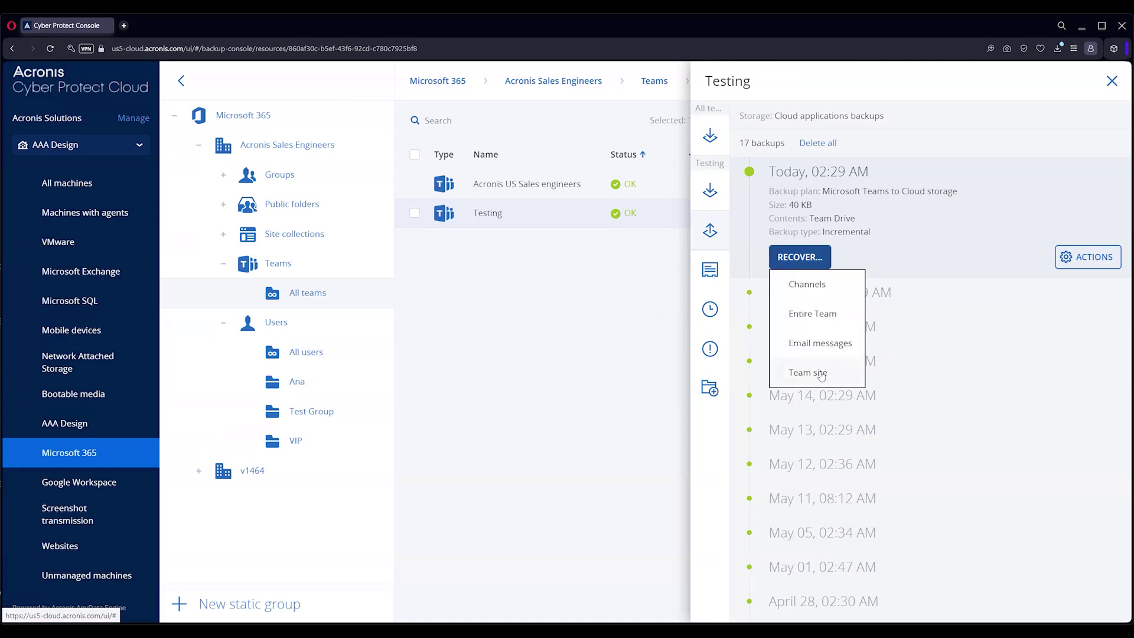
left_click(1112, 82)
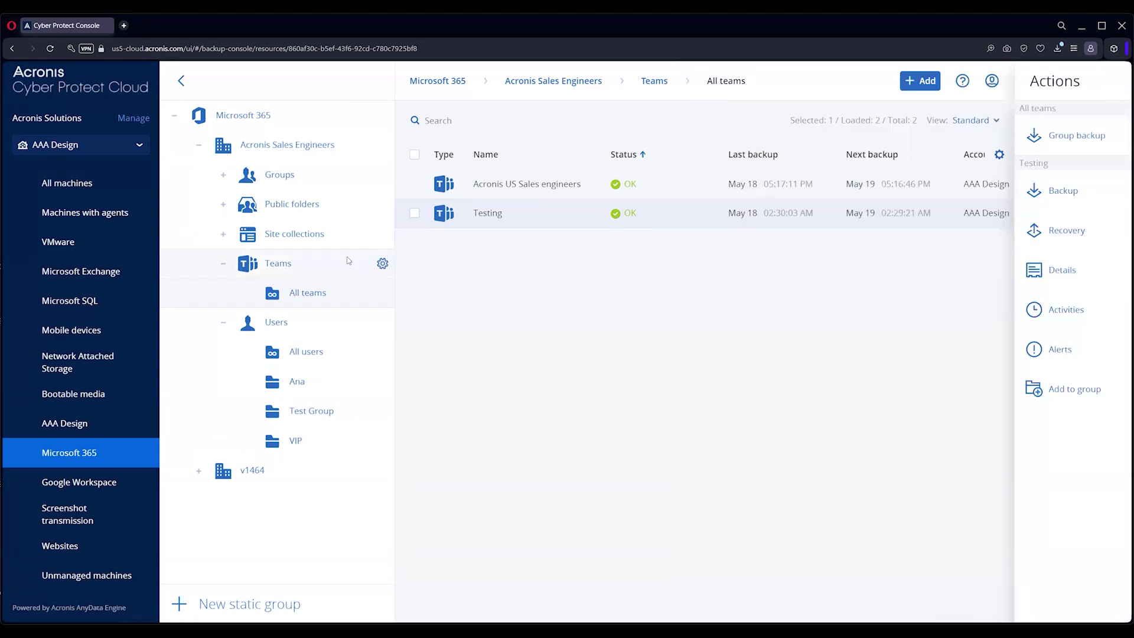
- From All site collections, browse SharePoint files in the Acronis US Sales engineers site's latest backup
left_click(287, 238)
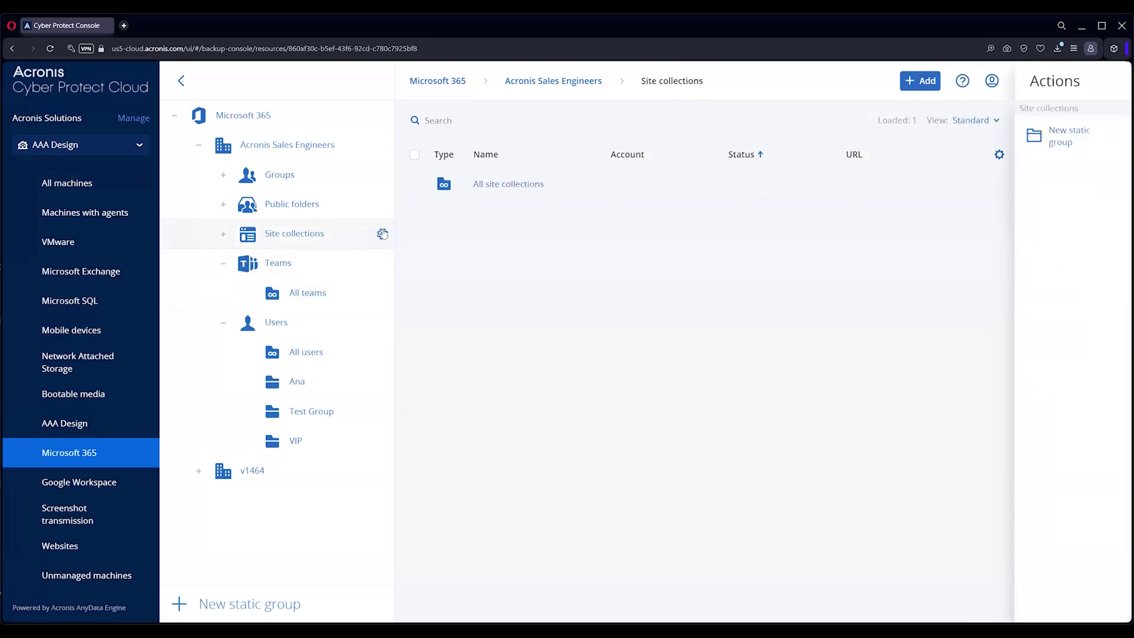
double_click(490, 188)
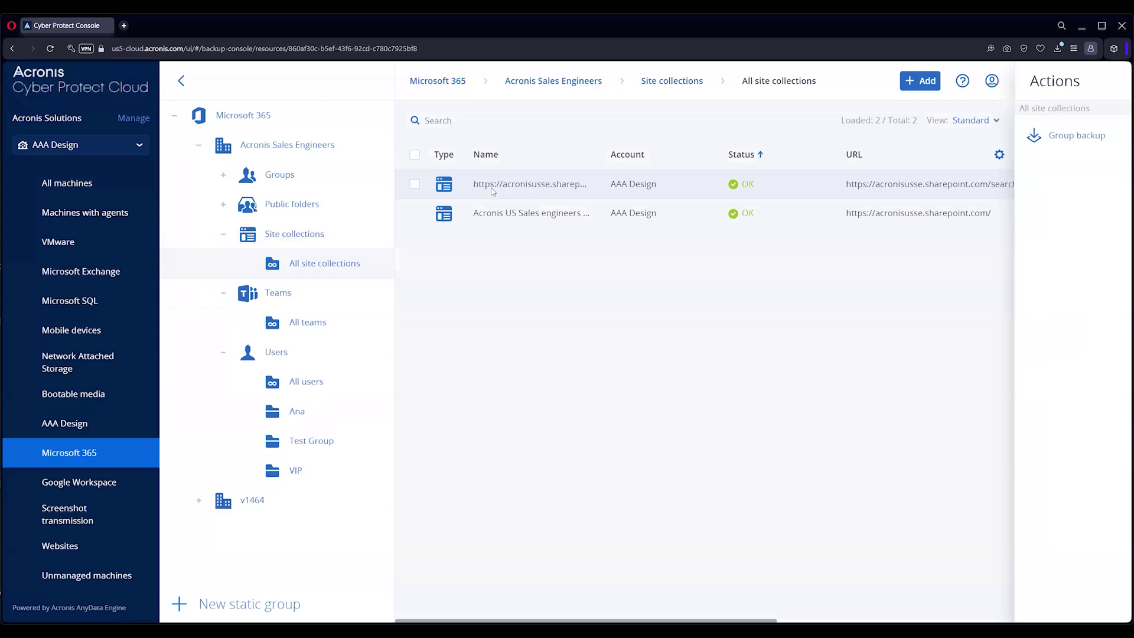
left_click(791, 215)
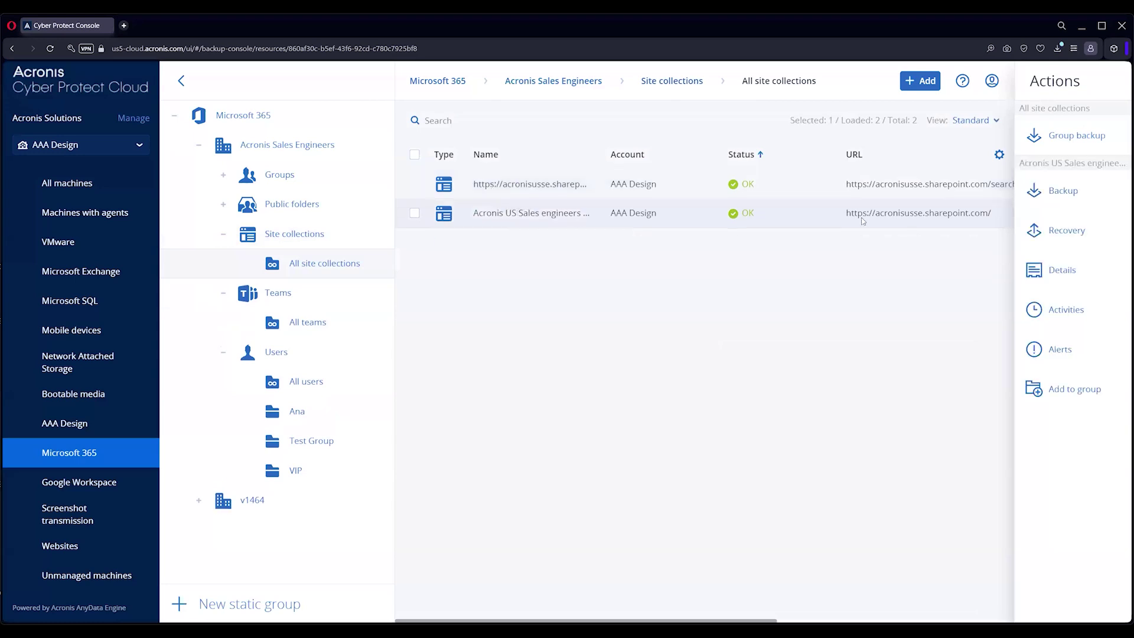
left_click(1070, 233)
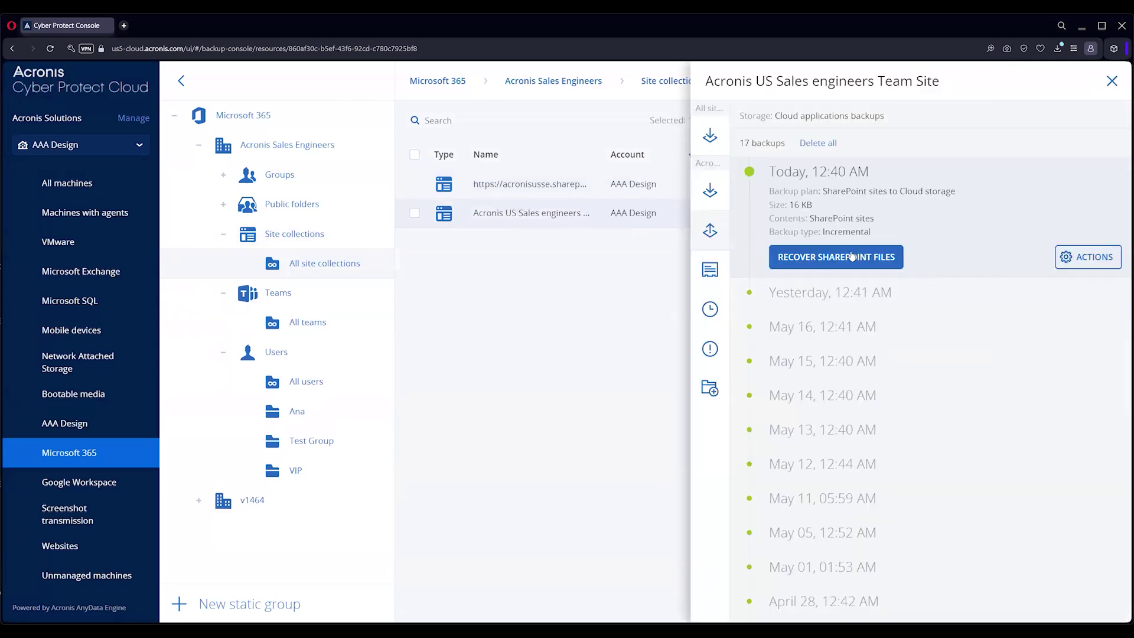
left_click(845, 260)
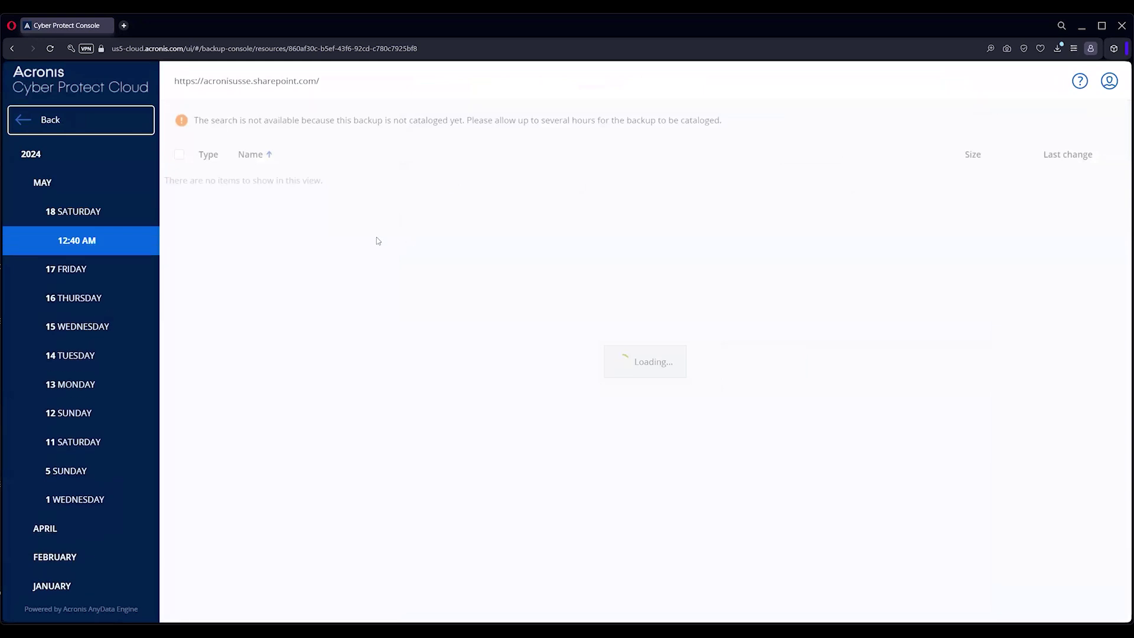
- In the Team Site's Documents library, mark the File.Encryption.Emulation folder and open its Recover files settings
left_click(178, 185)
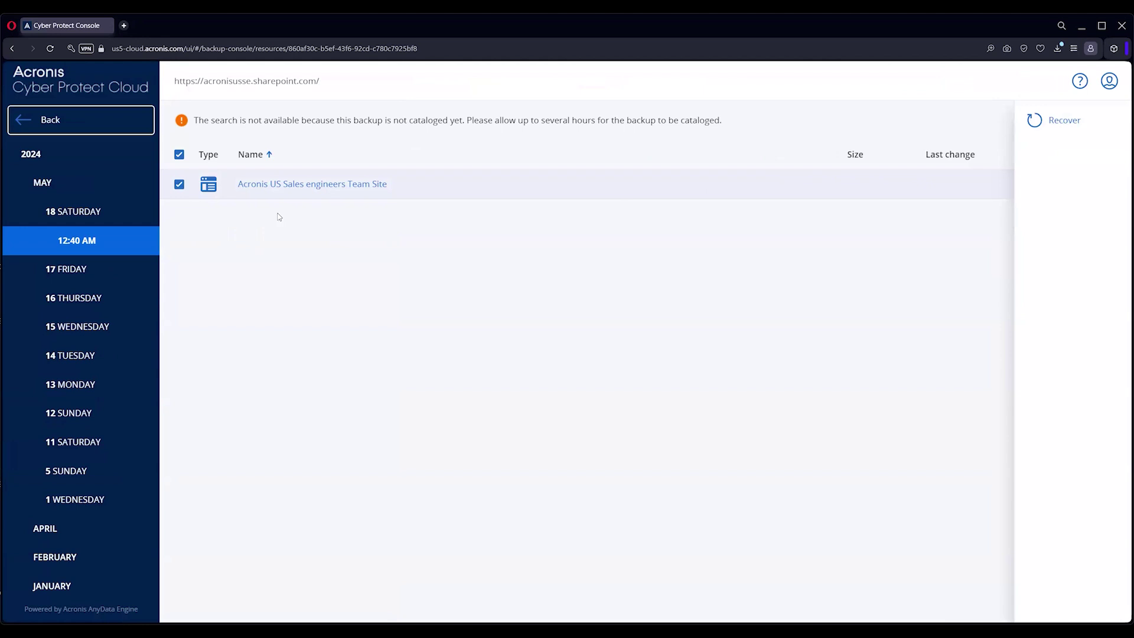
left_click(277, 187)
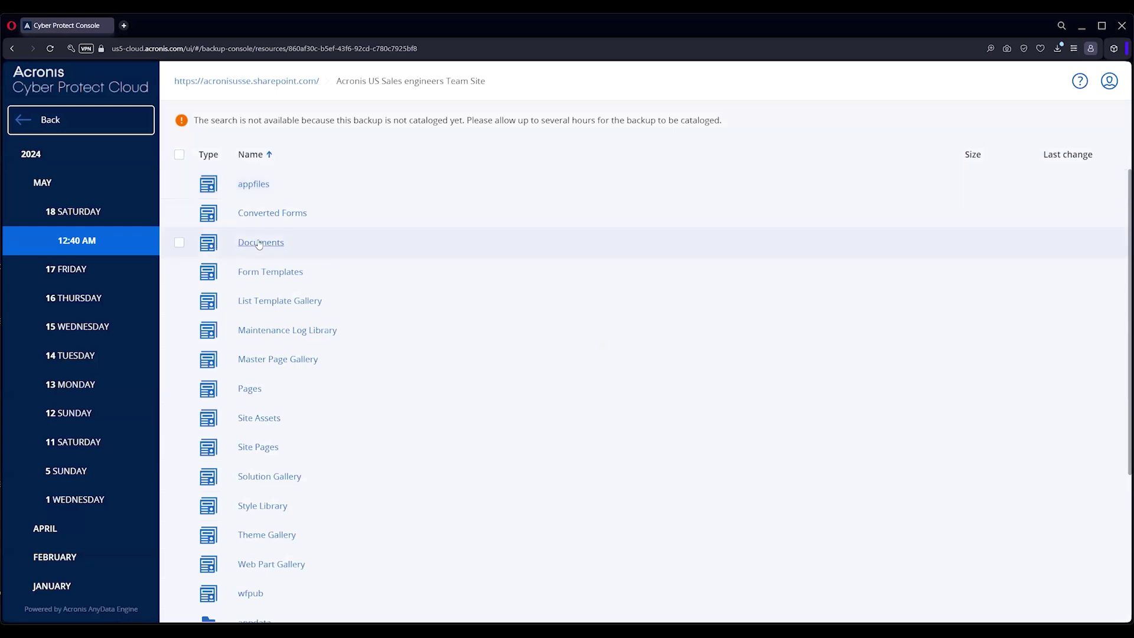
left_click(272, 242)
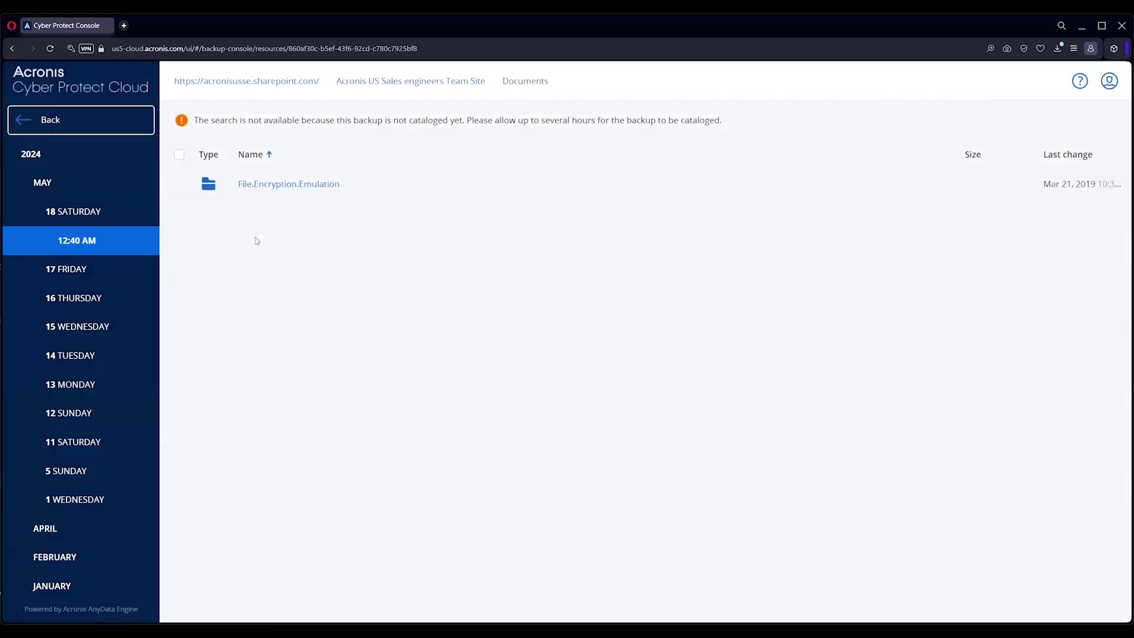
left_click(179, 183)
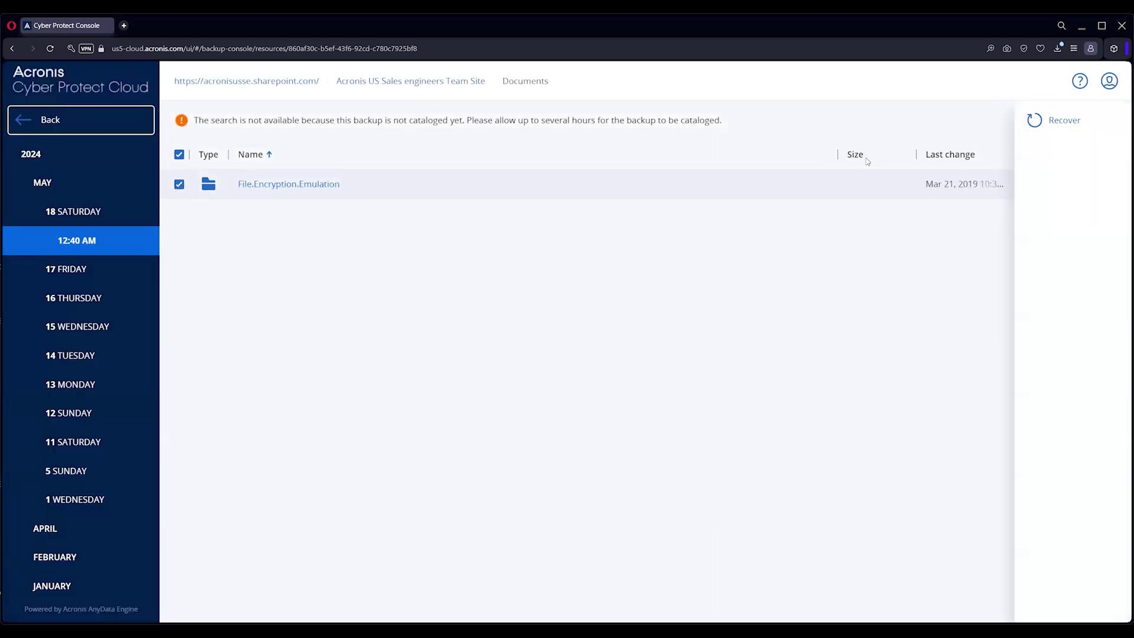
left_click(1060, 119)
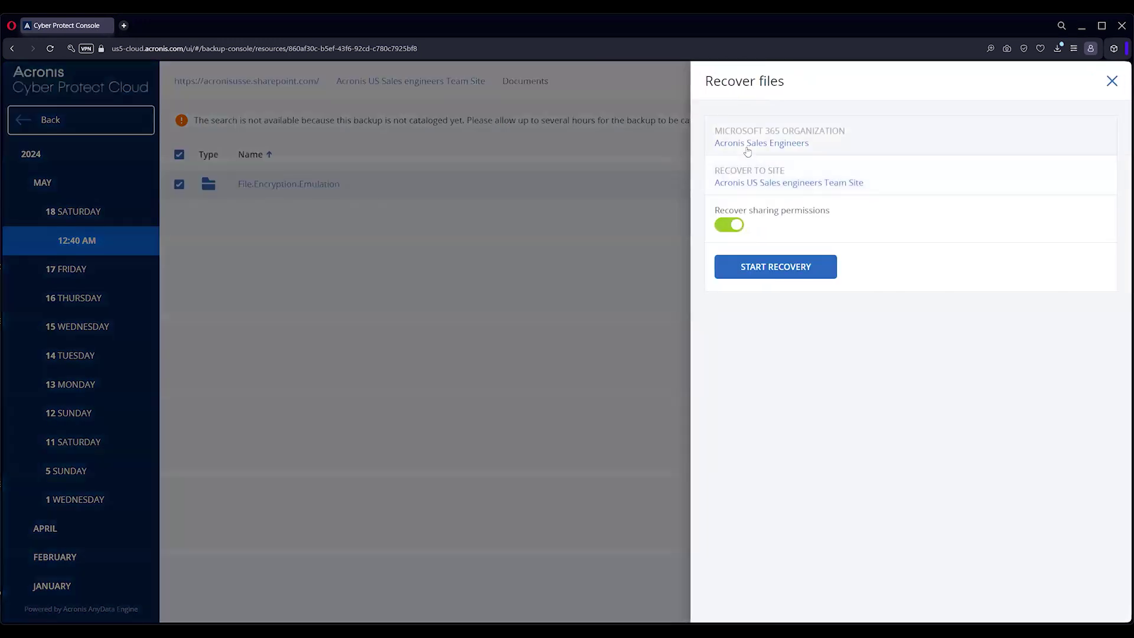
- Check the organization picker without changing it, then close the Recover files panel without recovering
left_click(798, 149)
left_click(1112, 80)
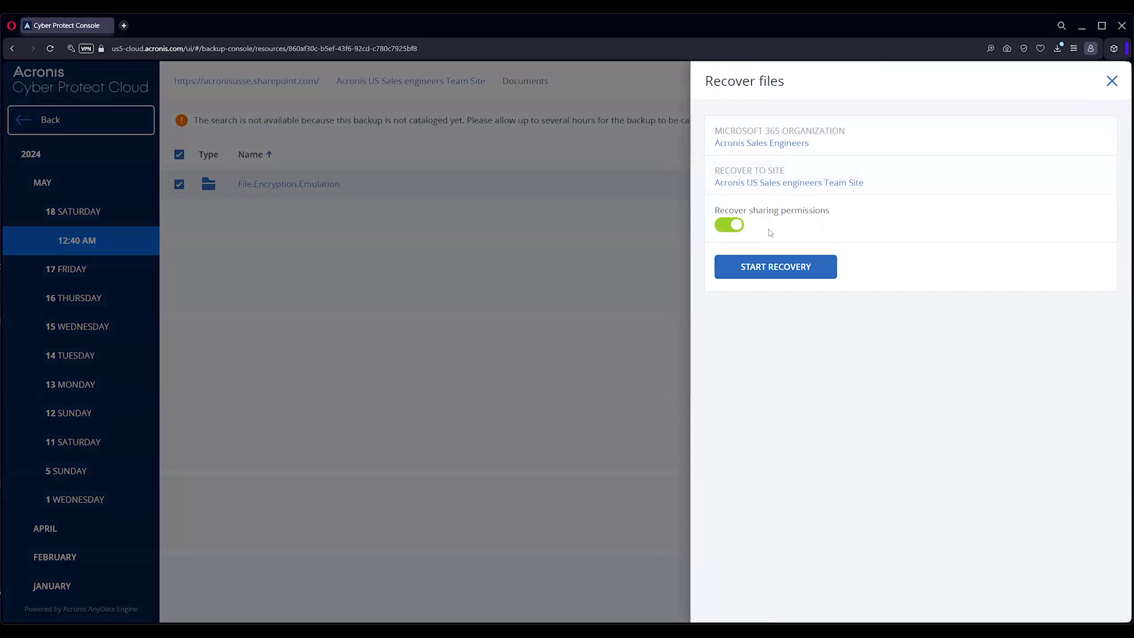
left_click(1112, 83)
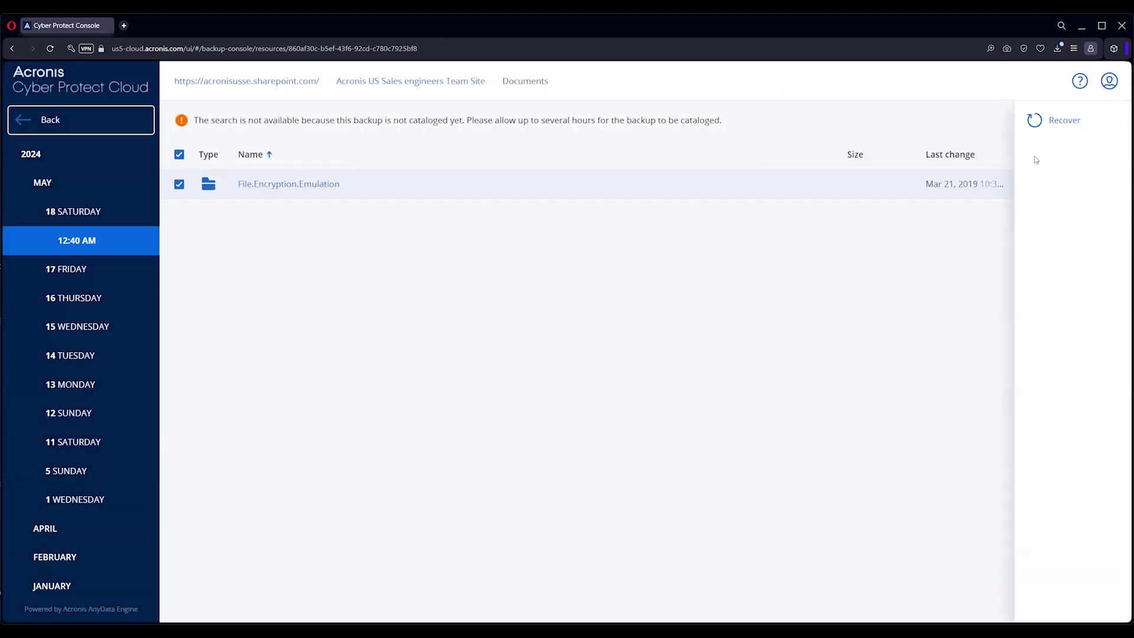